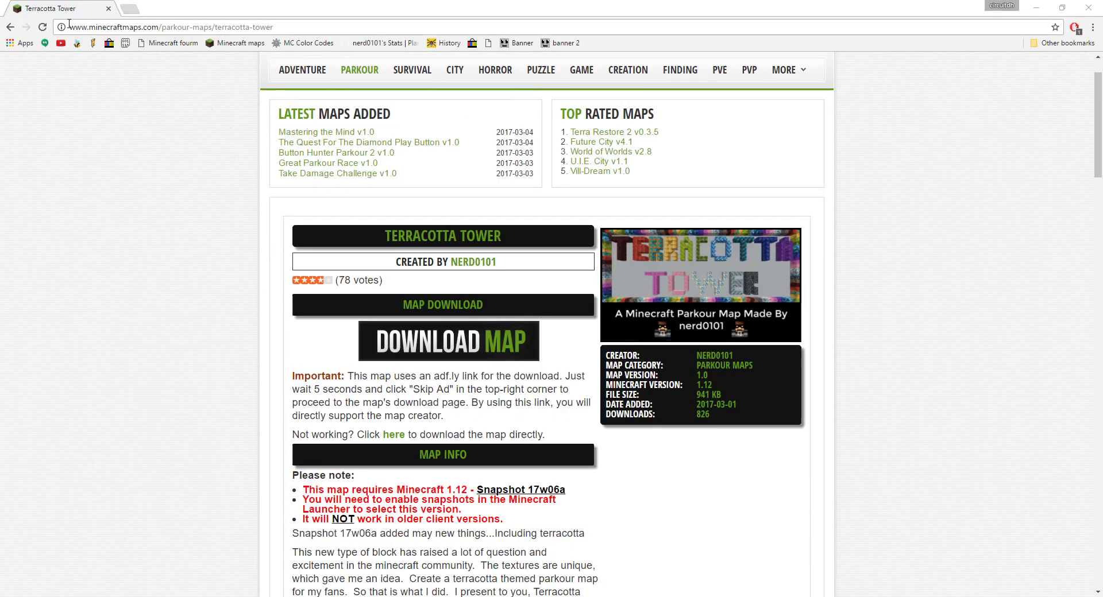
# Follow the Terracotta Tower map's download link and skip the adf.ly advertisement to reach its MediaFire page.
pyautogui.click(291, 30)
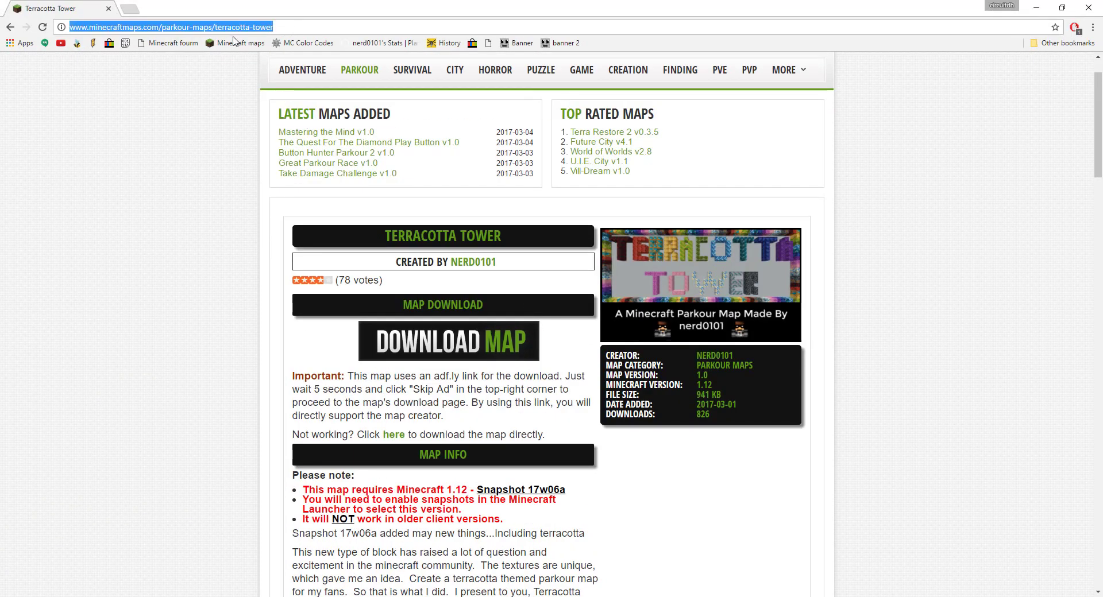
pyautogui.click(176, 156)
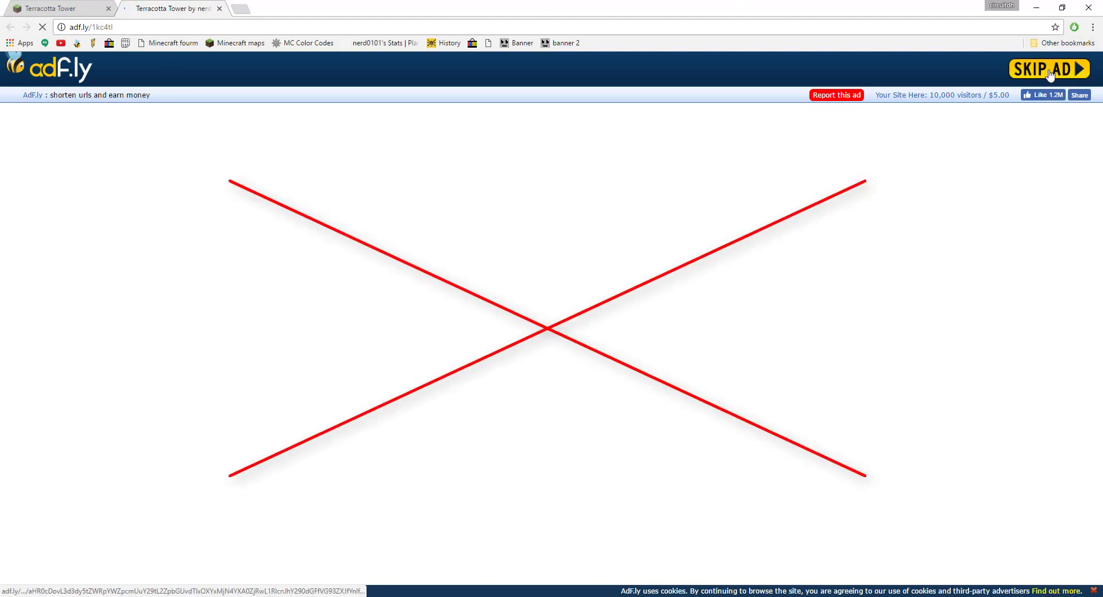
pyautogui.click(1050, 74)
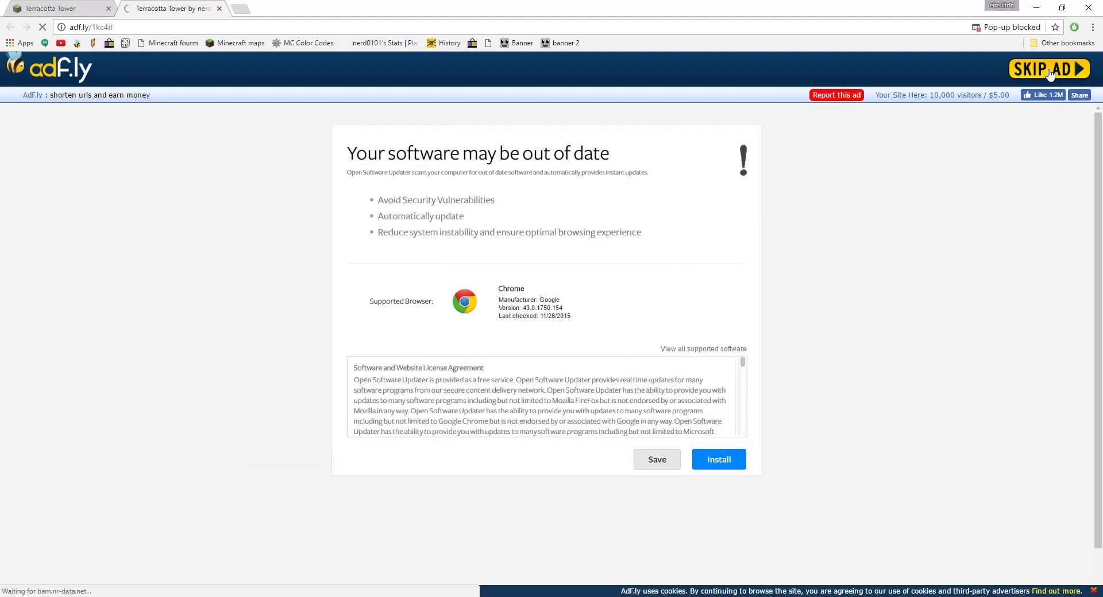
pyautogui.click(1050, 73)
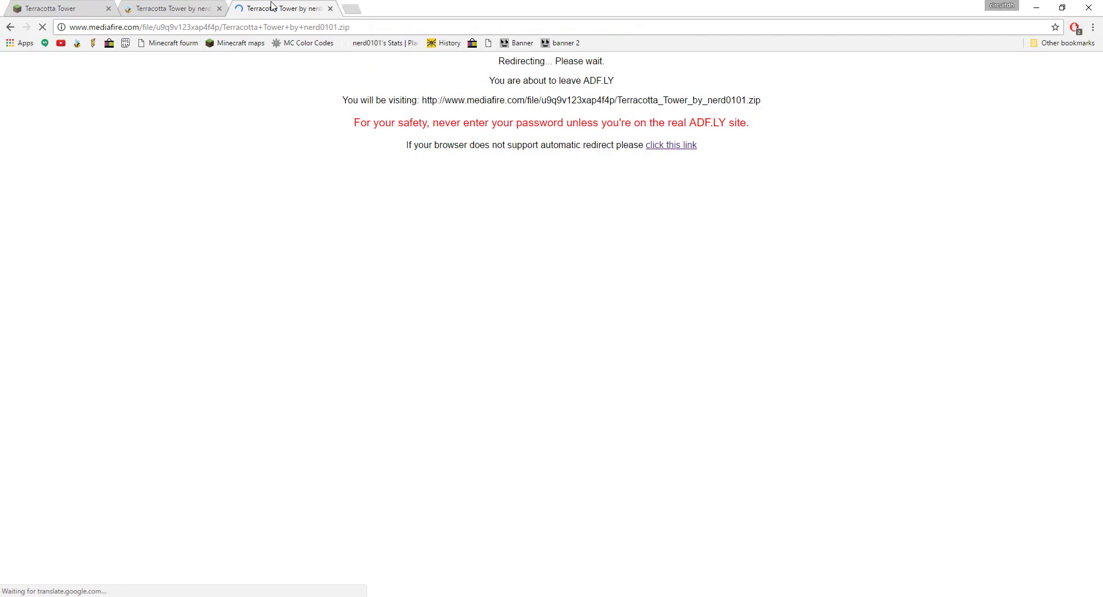
# Download the Terracotta Tower zip archive from MediaFire and close the leftover adf.ly page.
pyautogui.click(354, 30)
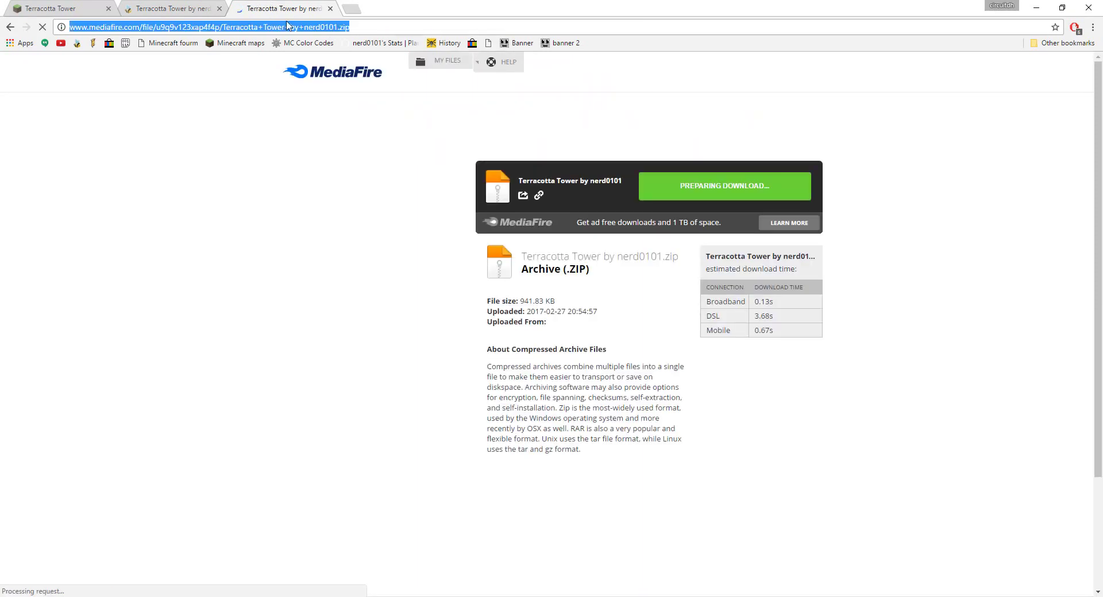
pyautogui.click(367, 25)
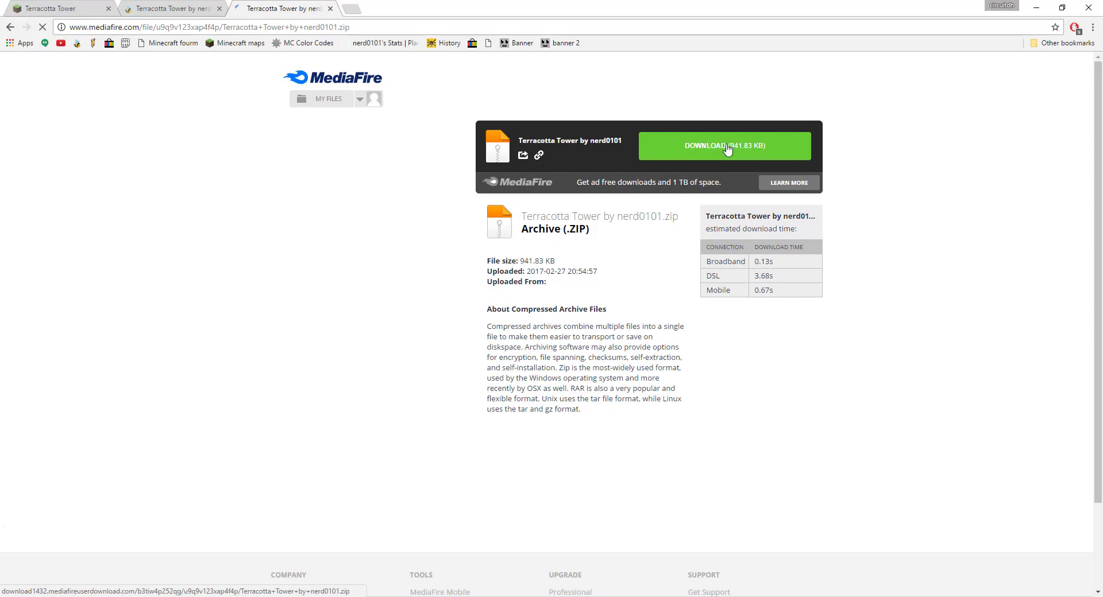
pyautogui.click(727, 148)
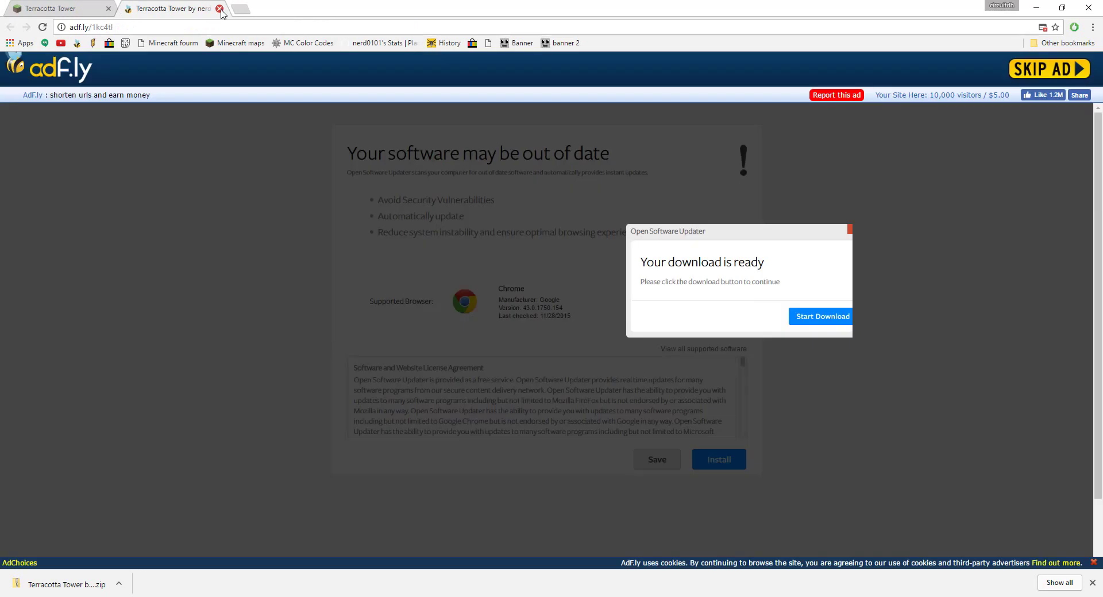
pyautogui.click(220, 9)
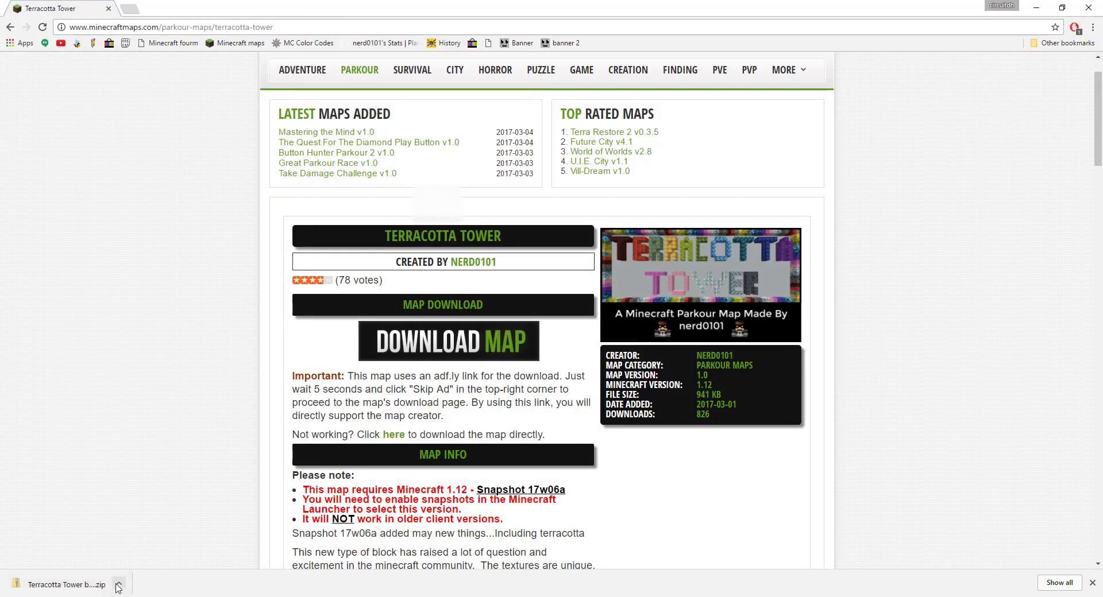
# Show the downloaded Terracotta Tower archive in its folder and start extracting all of its files.
pyautogui.click(117, 586)
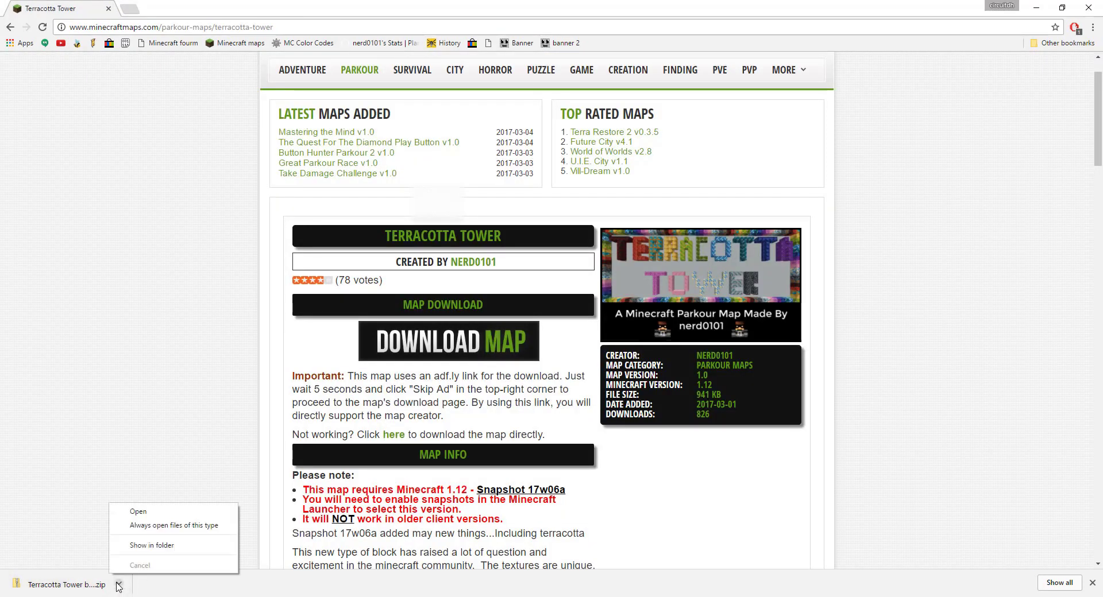
pyautogui.click(150, 550)
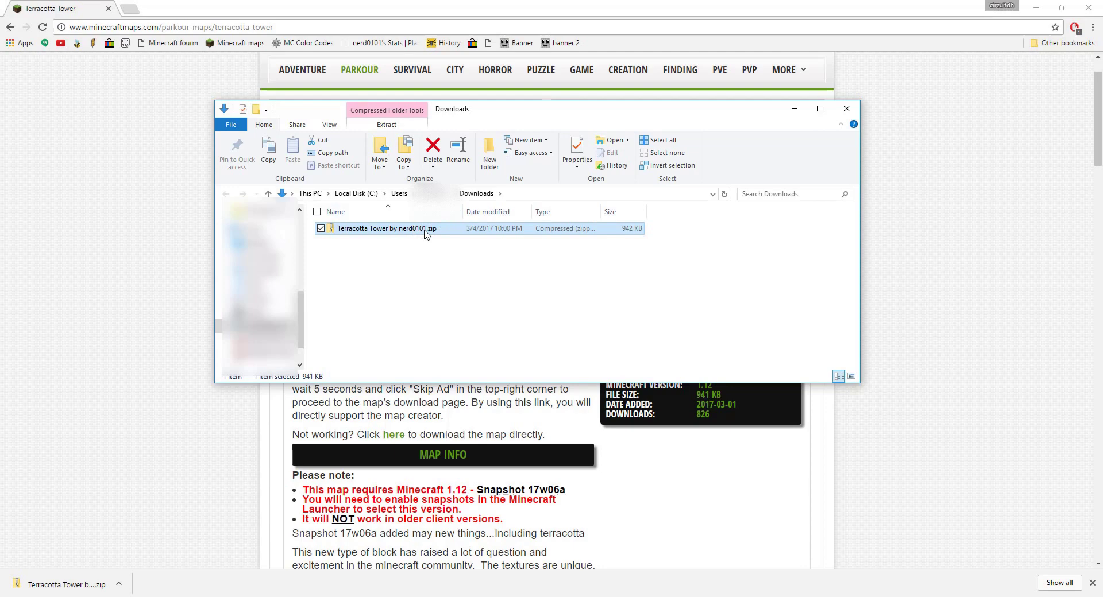
pyautogui.rightClick(427, 234)
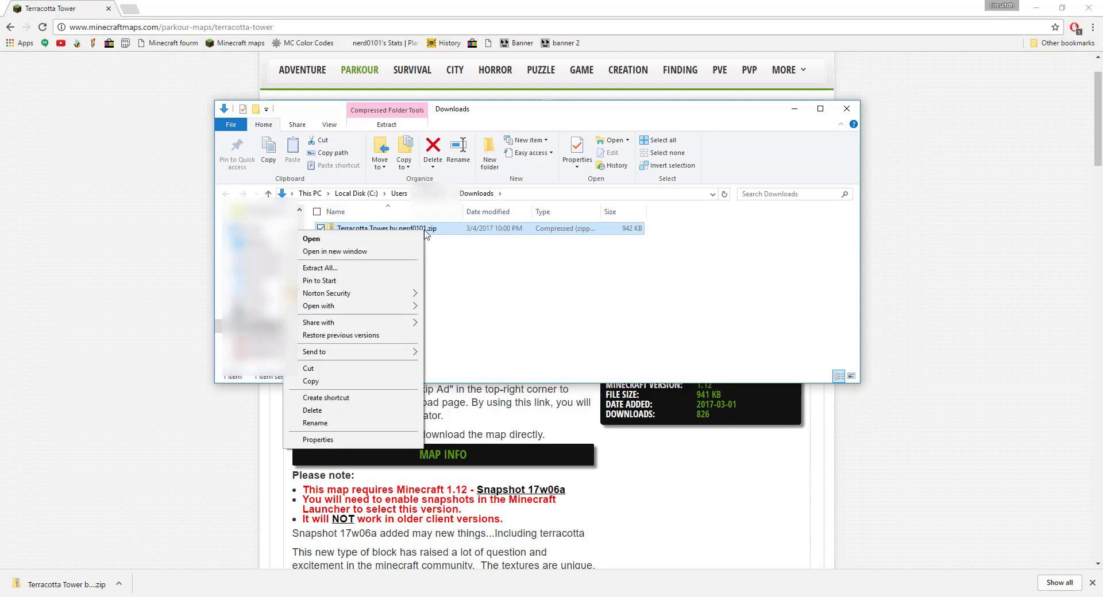
pyautogui.click(331, 268)
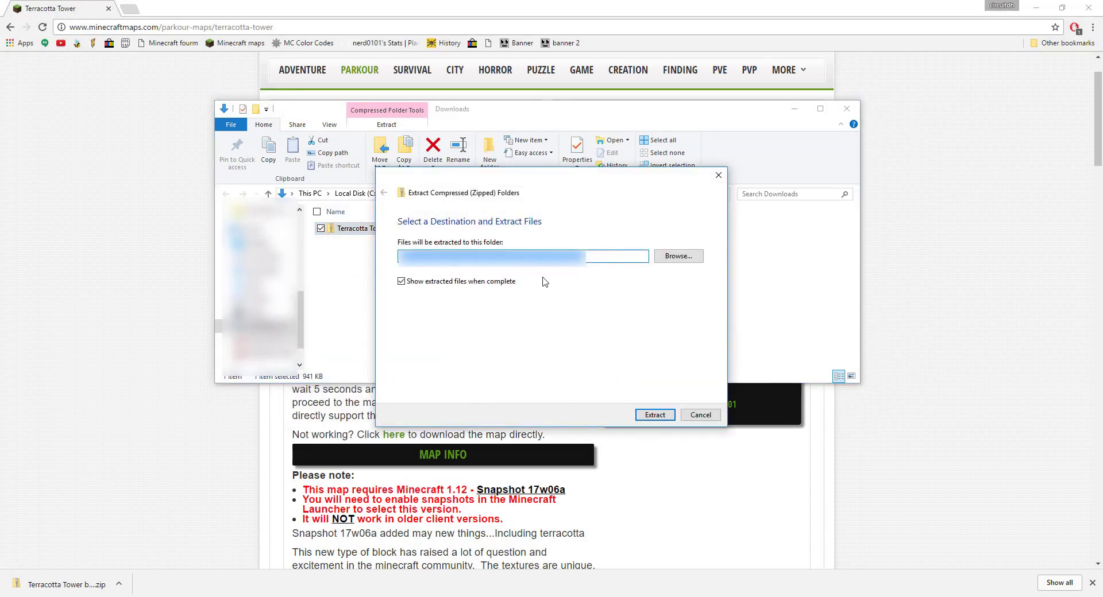
# Browse for an extraction destination and go to the %appdata% folder.
pyautogui.click(678, 256)
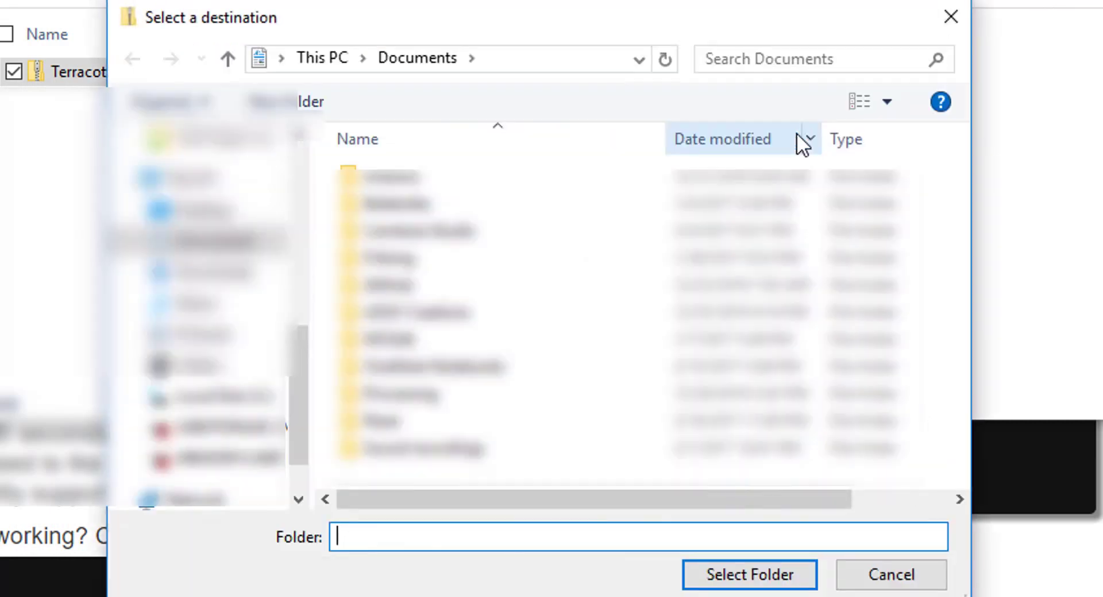
pyautogui.click(548, 63)
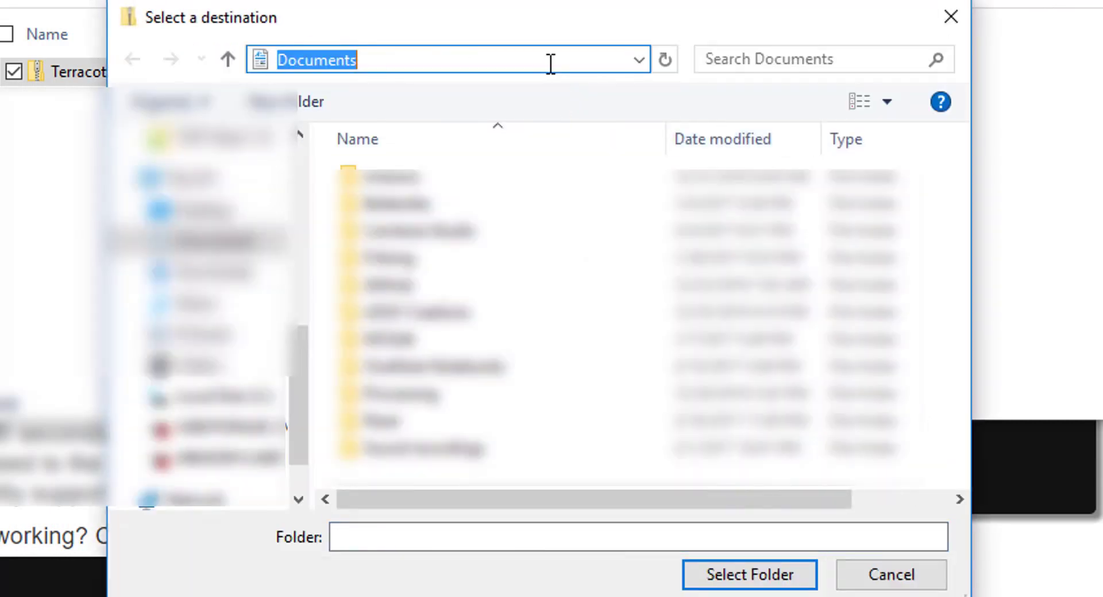
pyautogui.press('BackSpace')
pyautogui.write('%')
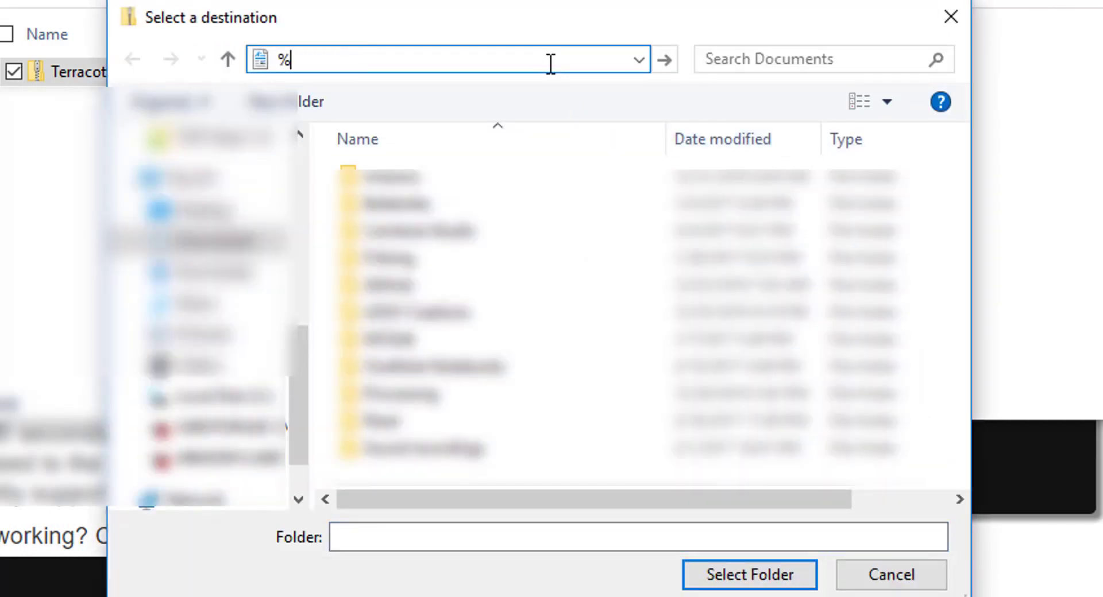
pyautogui.write('appdata')
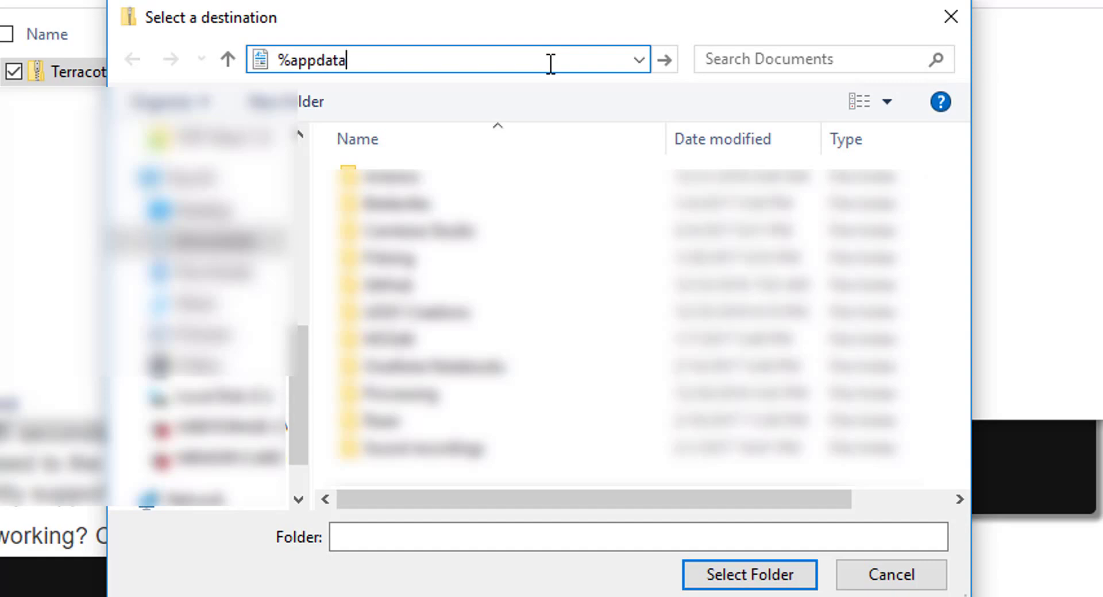
pyautogui.write('%')
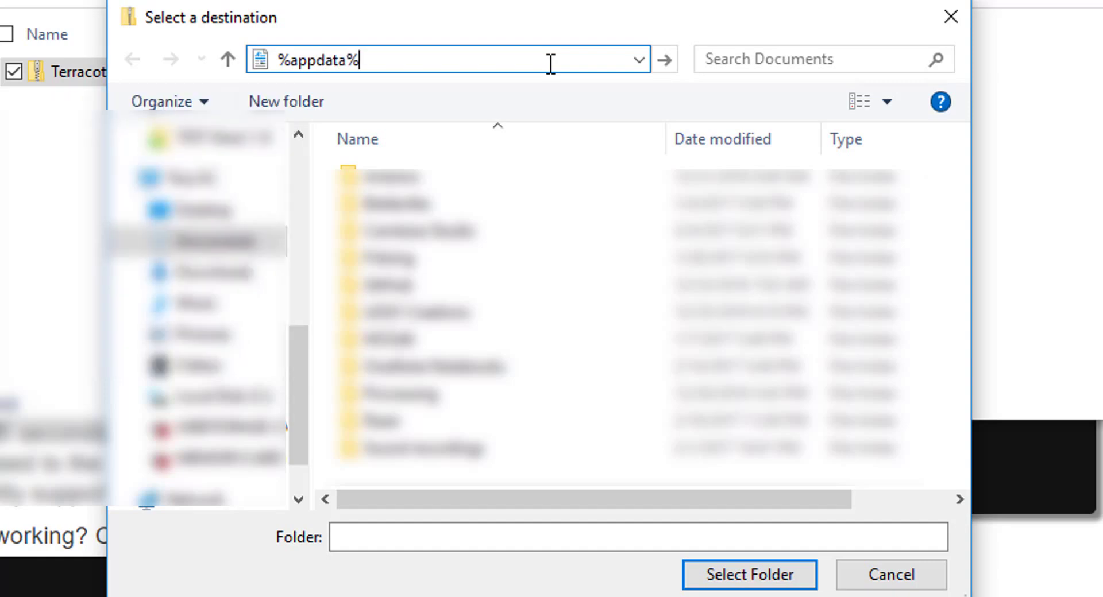
pyautogui.press('Return')
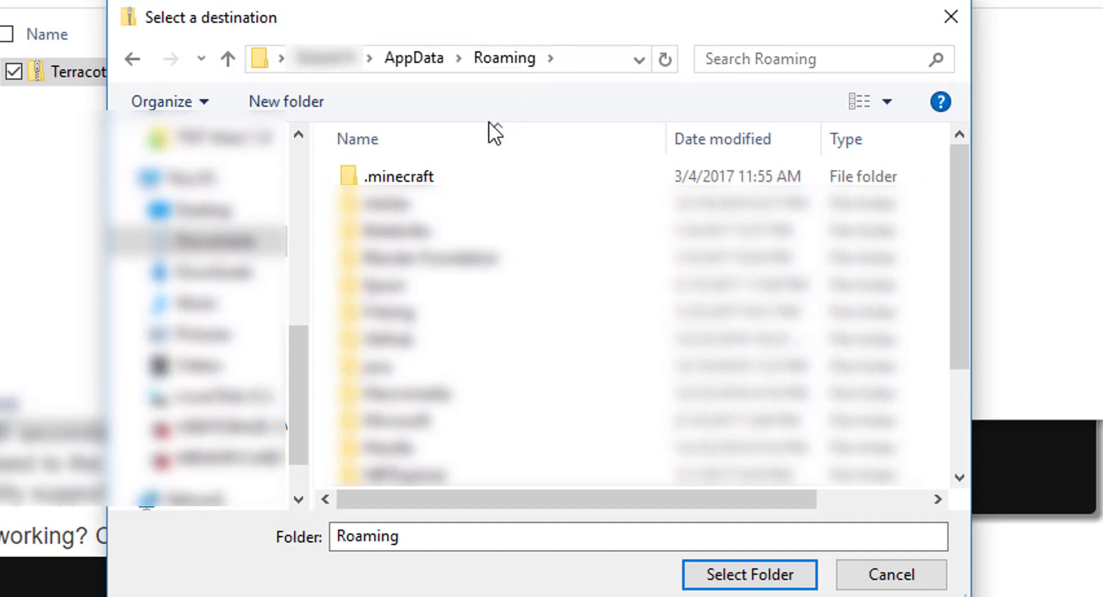
# Choose the saves folder inside .minecraft as the destination and extract the archive there.
pyautogui.doubleClick(530, 180)
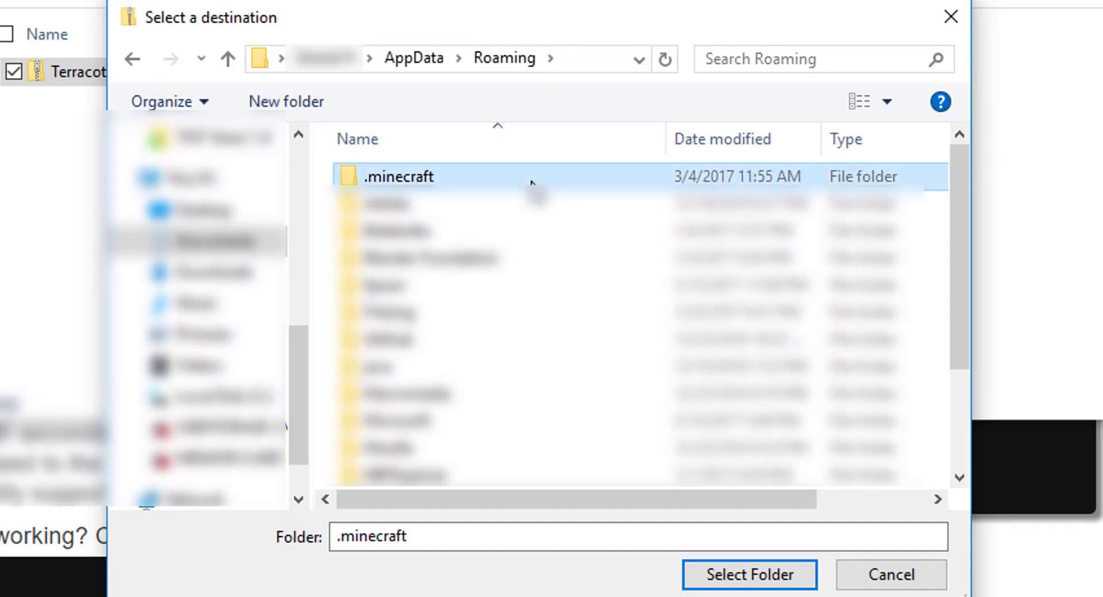
pyautogui.scroll(-2, 532, 181)
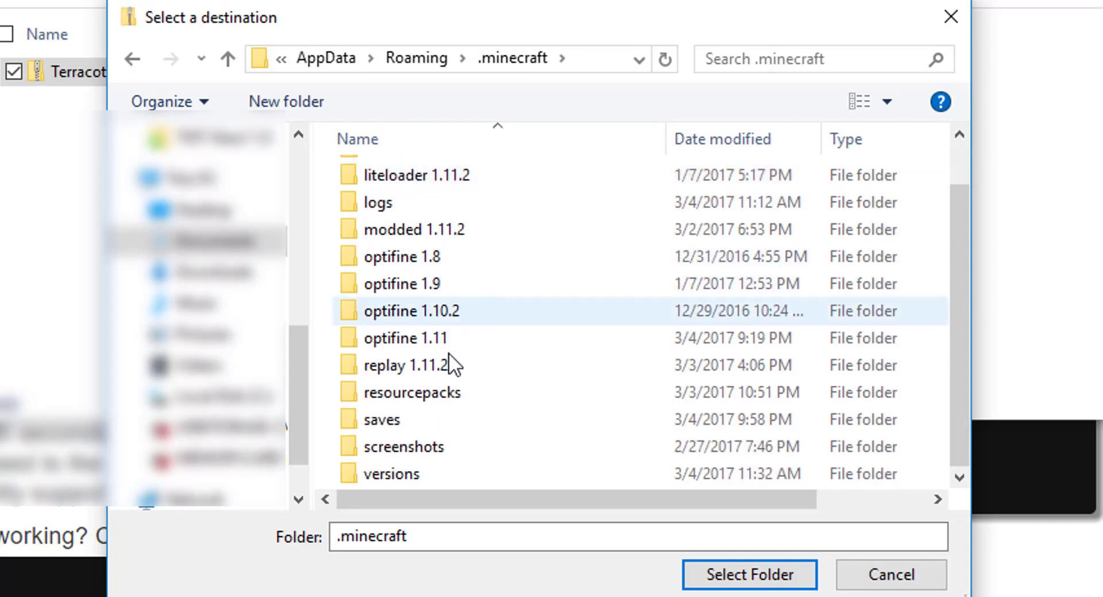
pyautogui.doubleClick(456, 430)
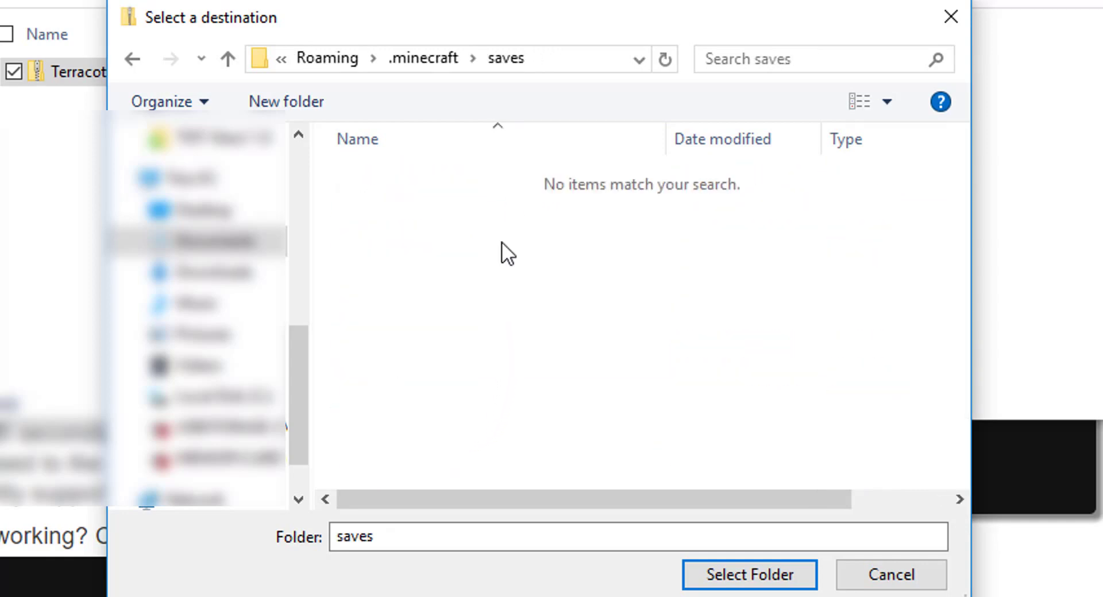
pyautogui.click(741, 575)
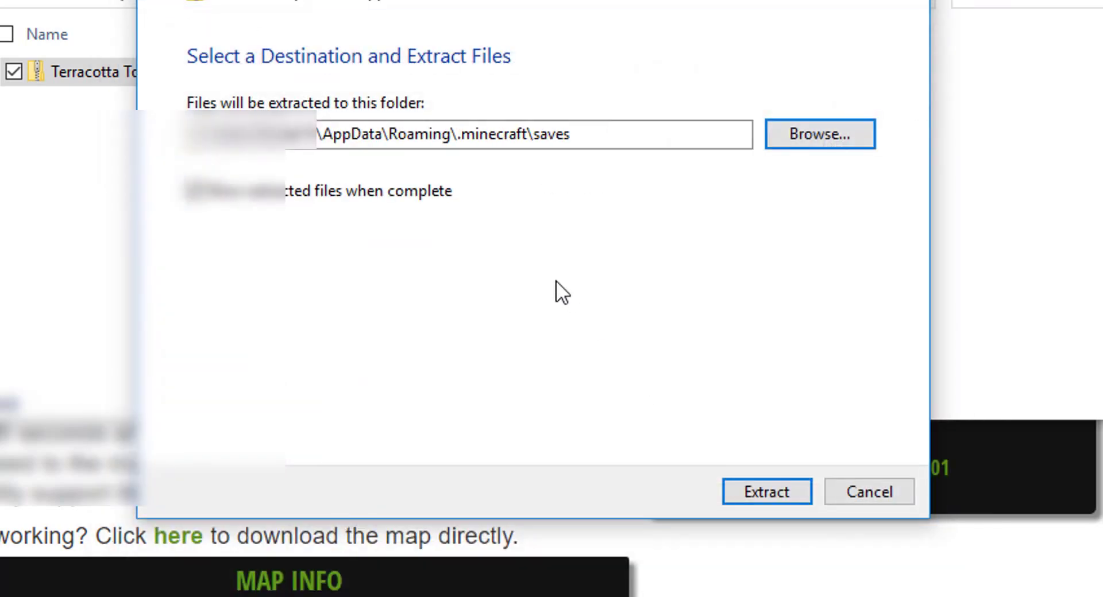
pyautogui.click(765, 492)
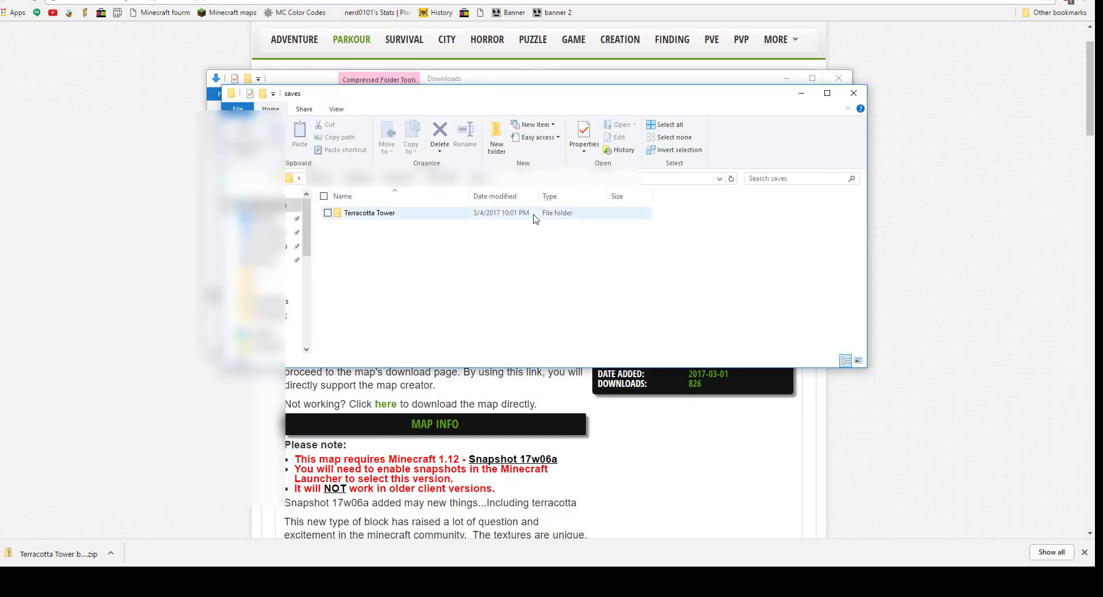
# Check the extracted Terracotta Tower folder in saves and close both file windows.
pyautogui.doubleClick(532, 217)
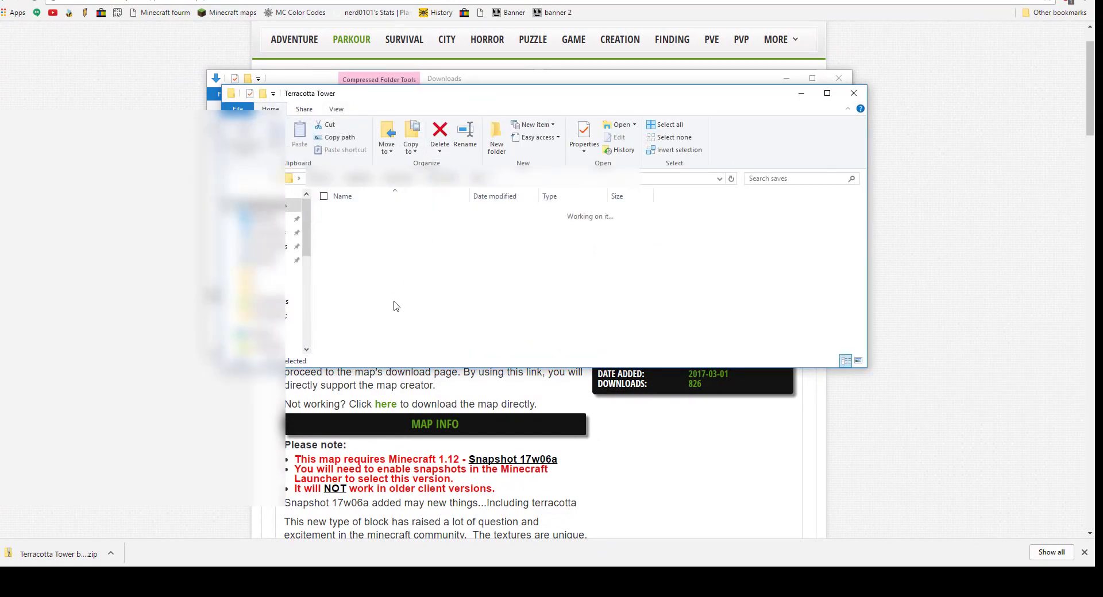
pyautogui.click(854, 93)
pyautogui.click(848, 85)
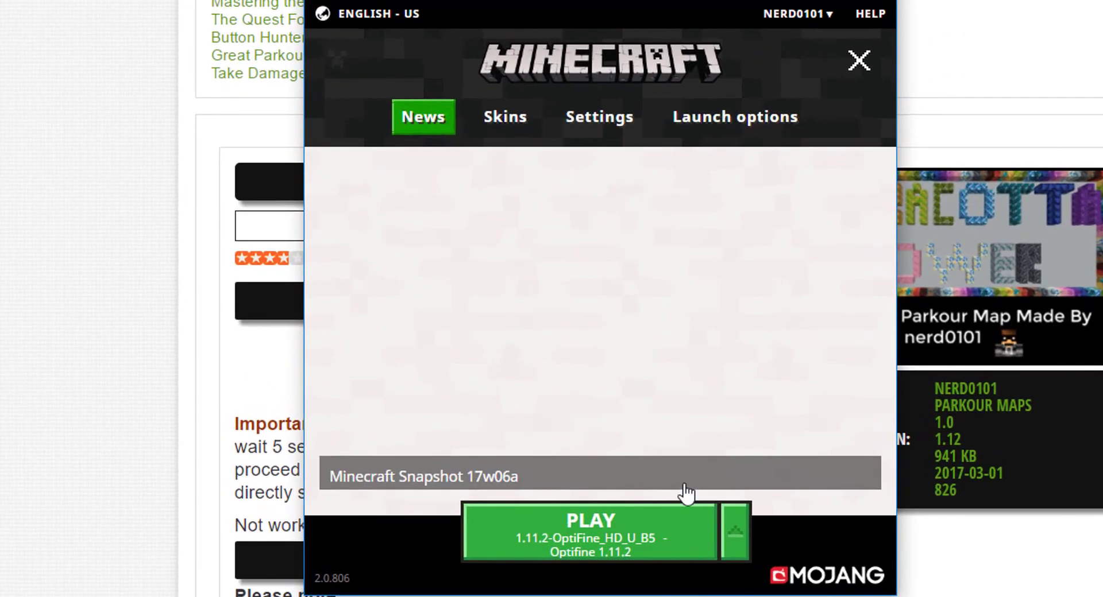
# Switch to the Minecraft Launcher, select the Latest snapshot 17w06a profile, and turn Enable snapshots off and on again in the launch options.
pyautogui.click(731, 541)
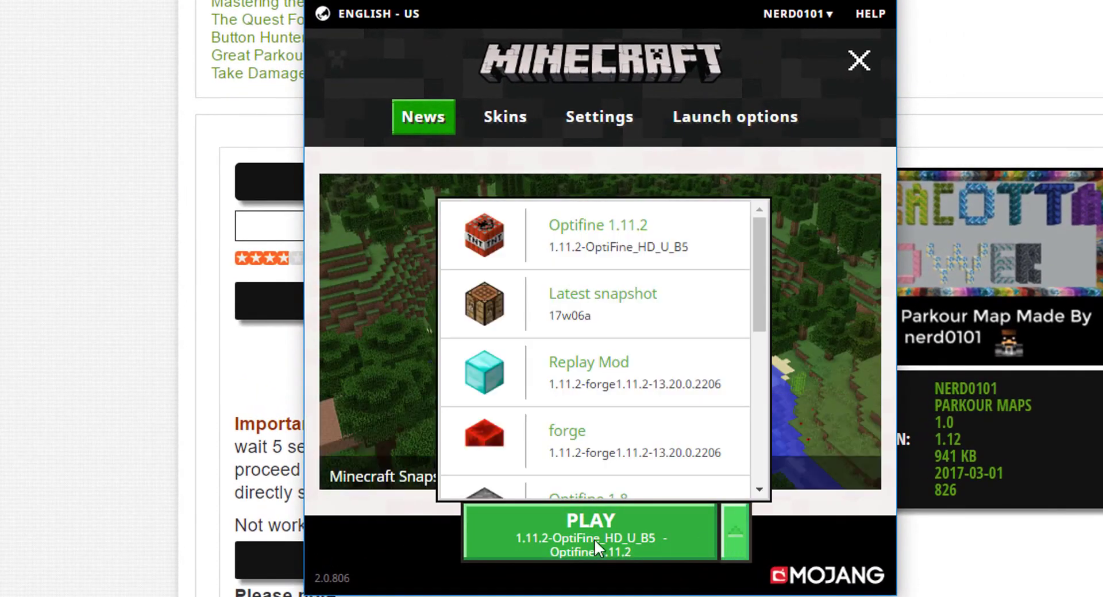
pyautogui.click(591, 310)
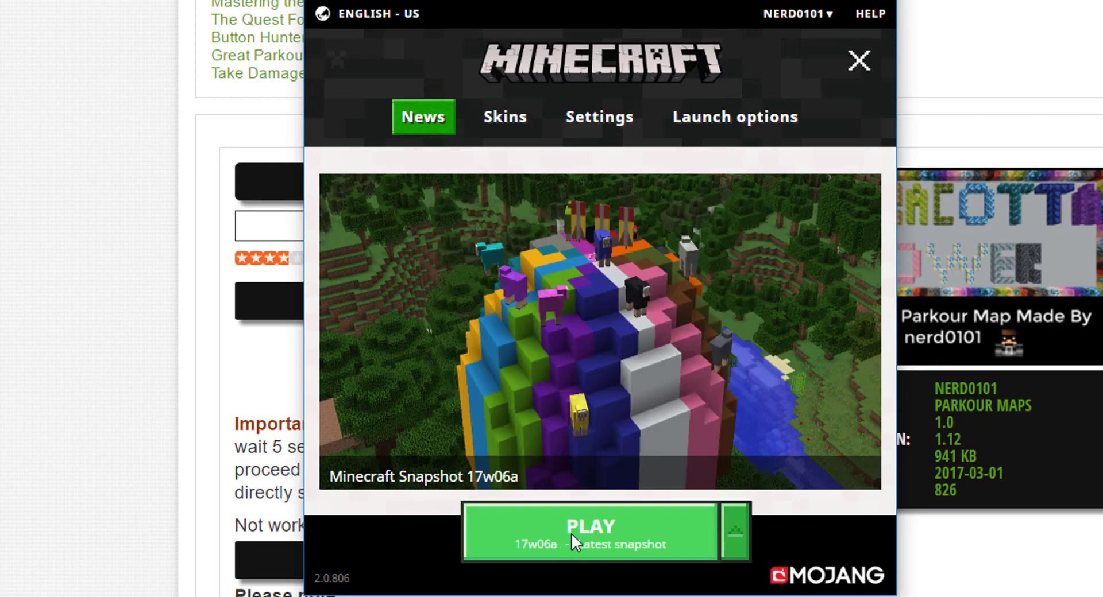
pyautogui.click(714, 117)
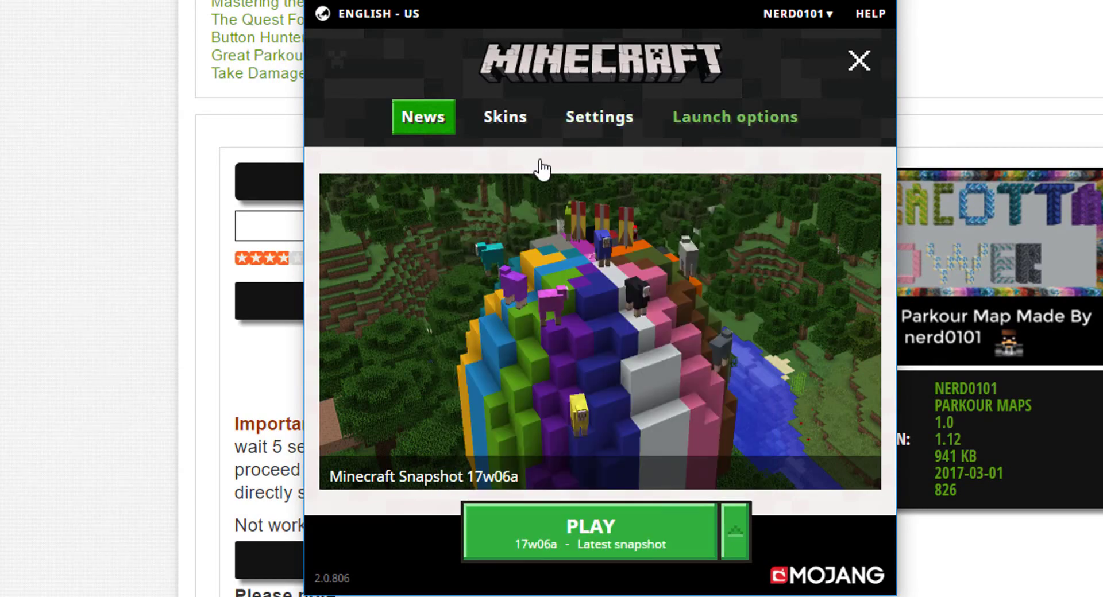
pyautogui.click(363, 172)
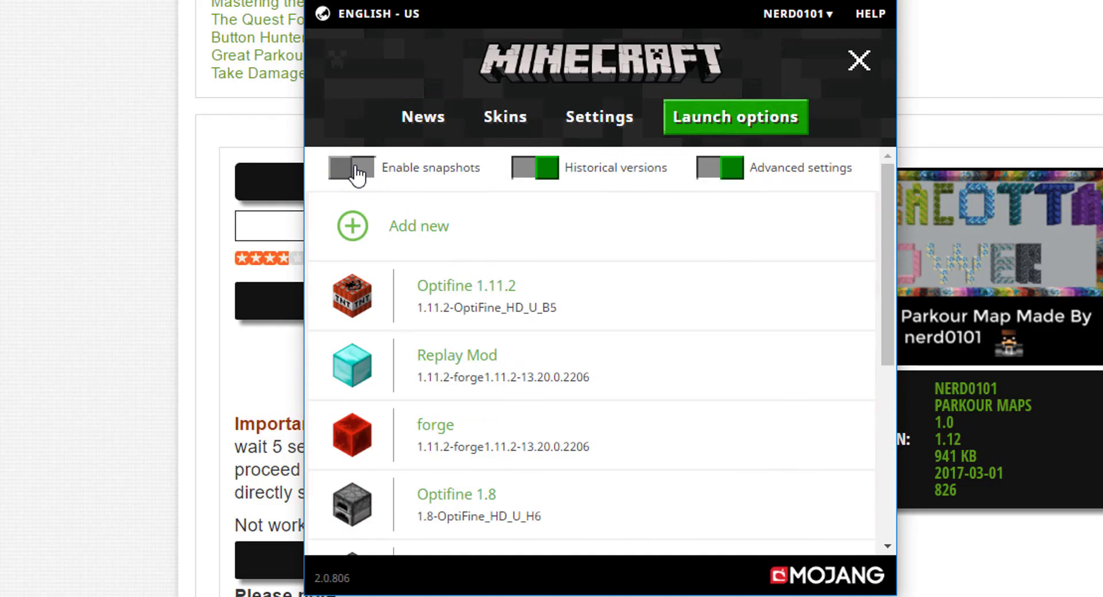
pyautogui.click(363, 172)
pyautogui.click(603, 350)
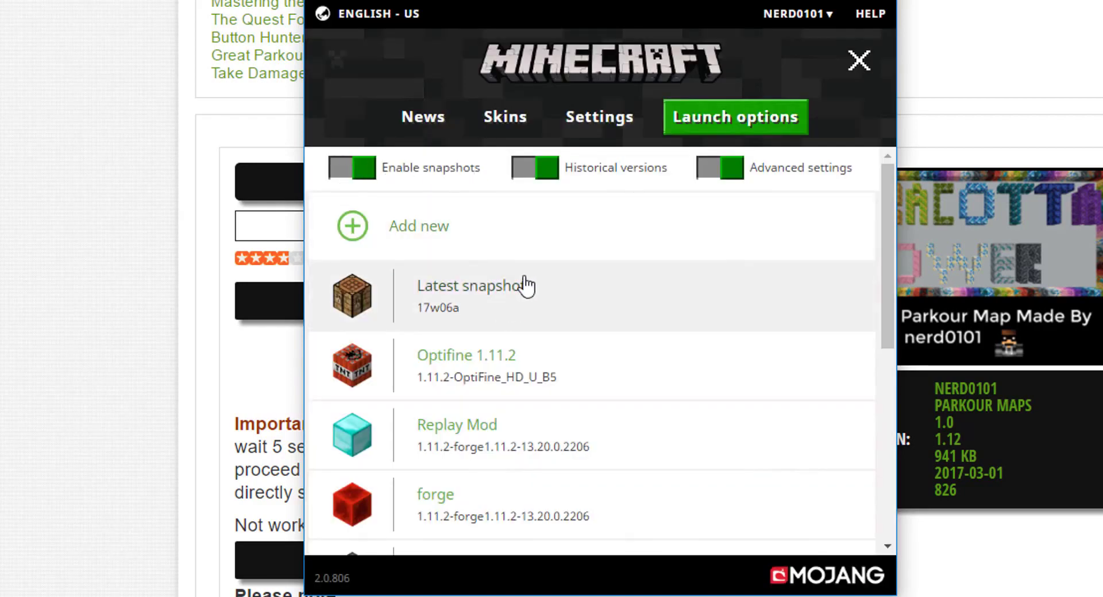
# Examine the Latest snapshot profile's settings, leave them without saving, and return to the launcher's news page.
pyautogui.click(454, 304)
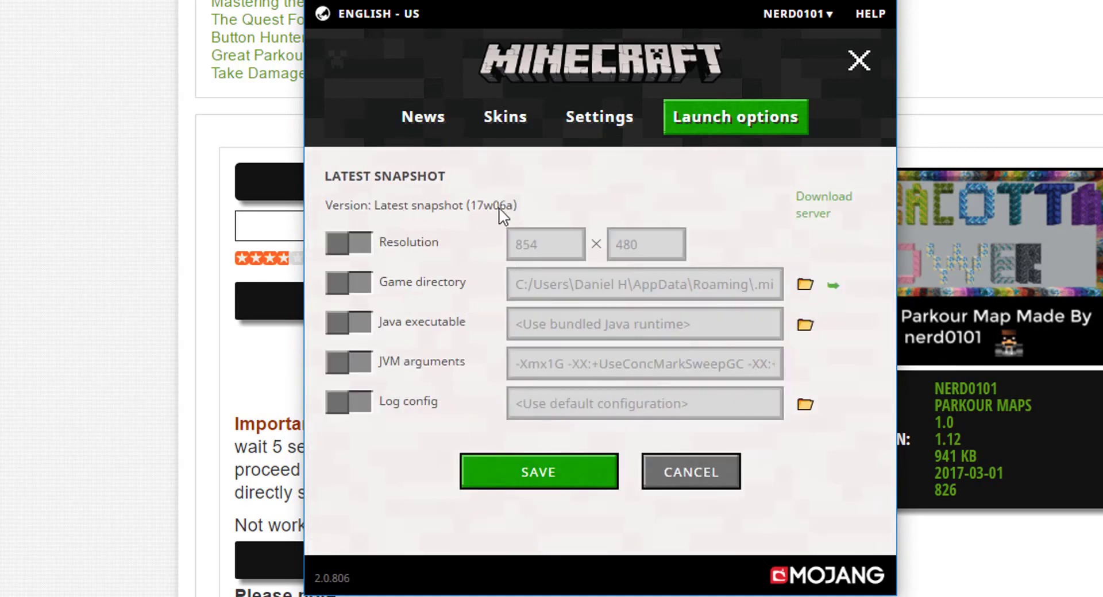
pyautogui.click(681, 466)
pyautogui.click(432, 136)
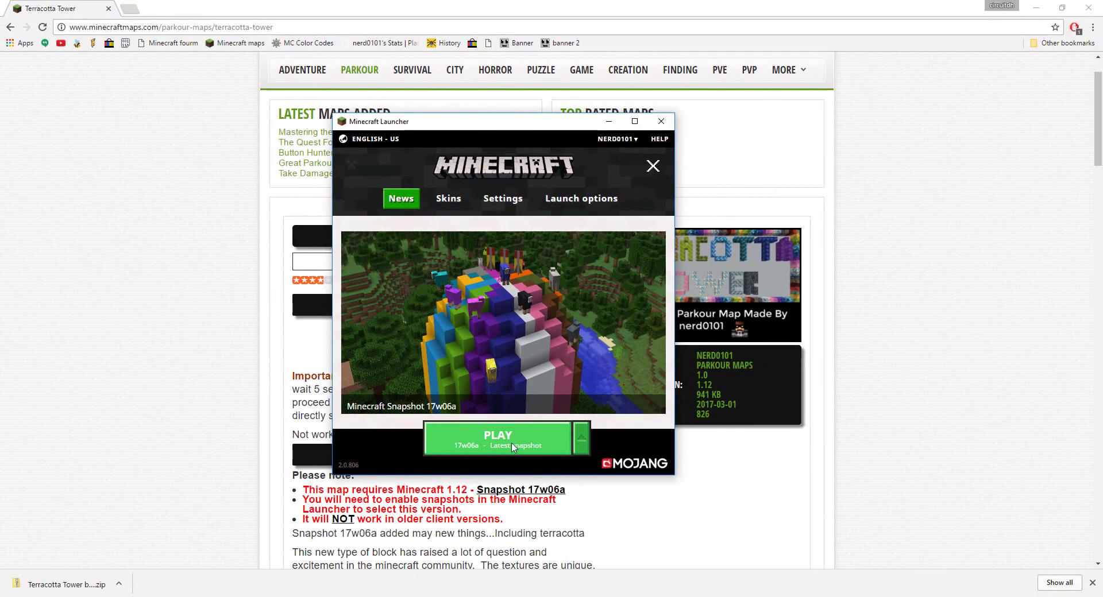
# Launch Minecraft snapshot 17w06a and enter the Terracotta Tower world in singleplayer.
pyautogui.click(513, 447)
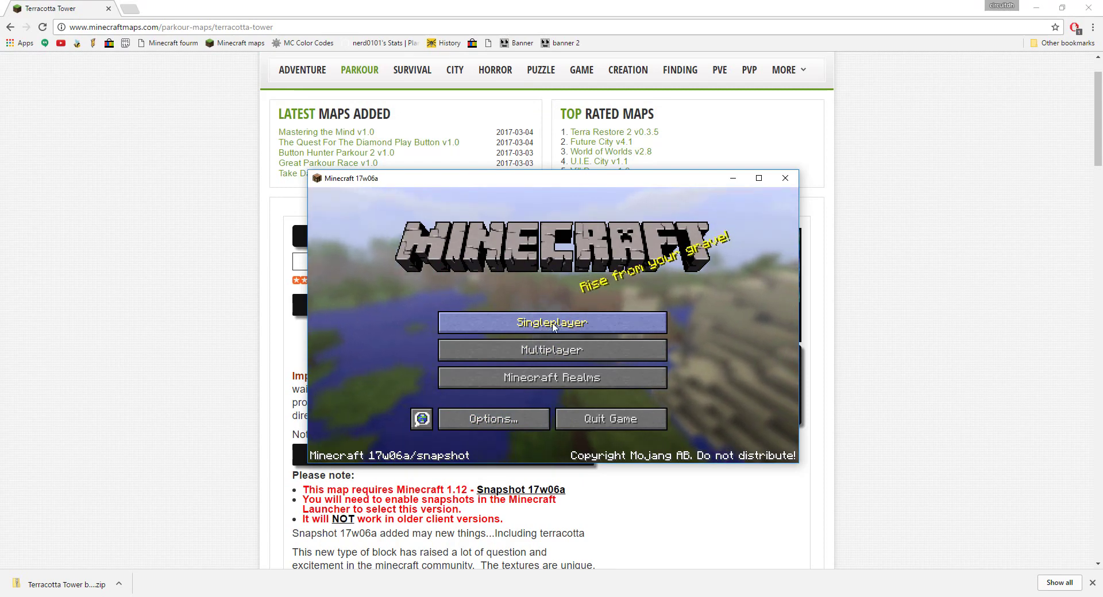
pyautogui.click(552, 325)
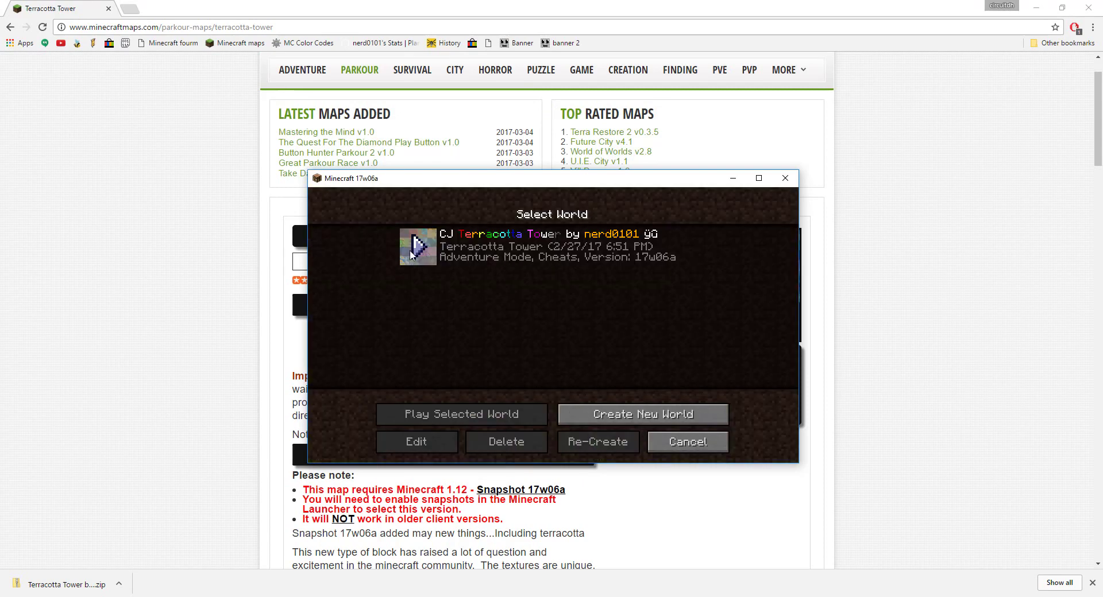
pyautogui.click(413, 249)
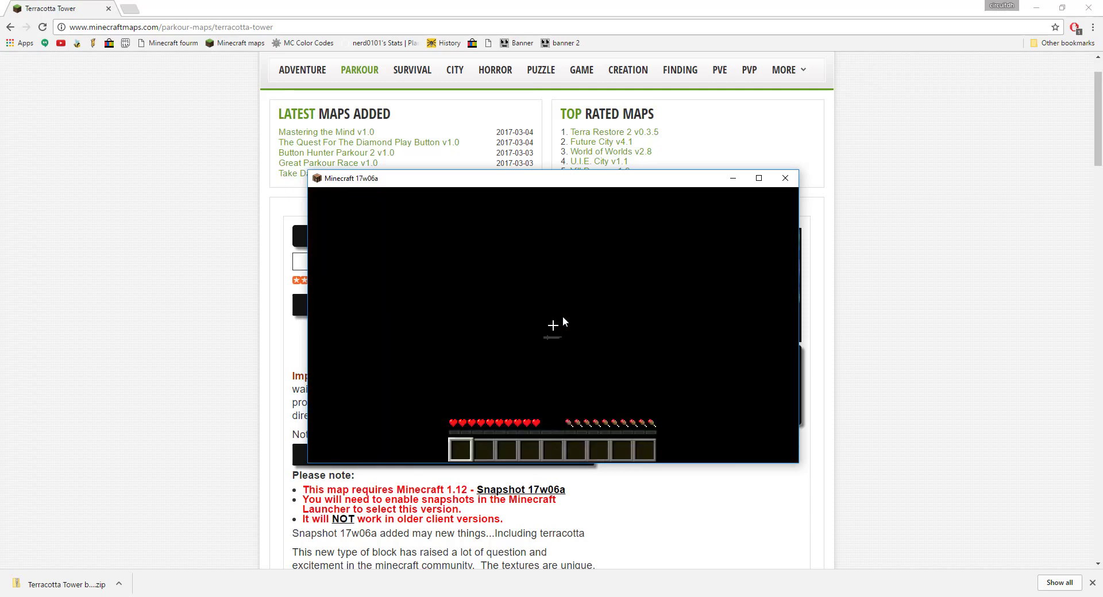
pyautogui.press('w')
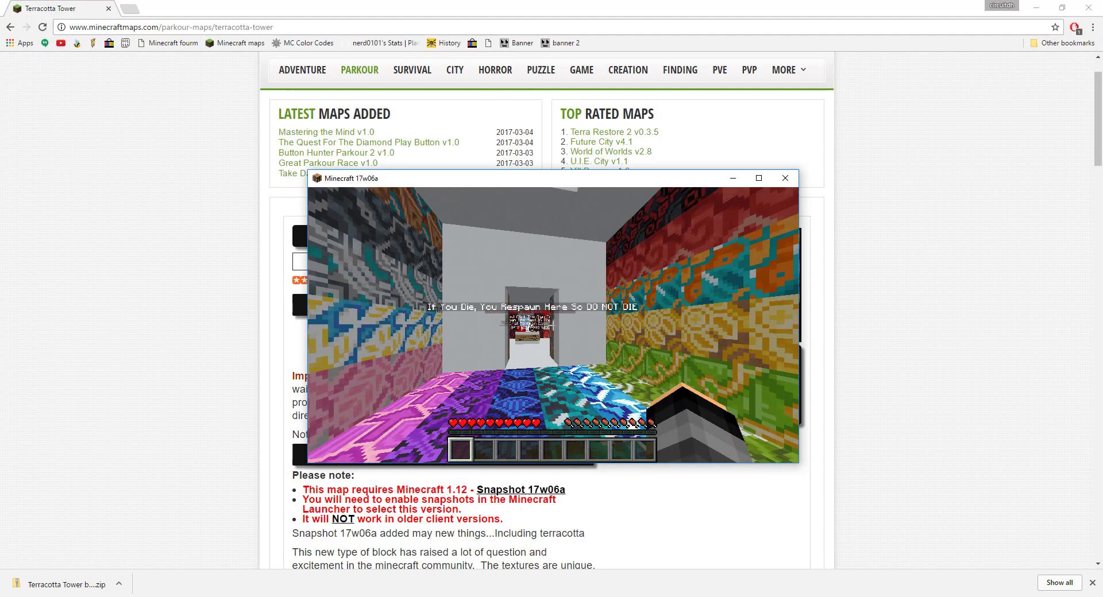
pyautogui.moveTo(553, 325)
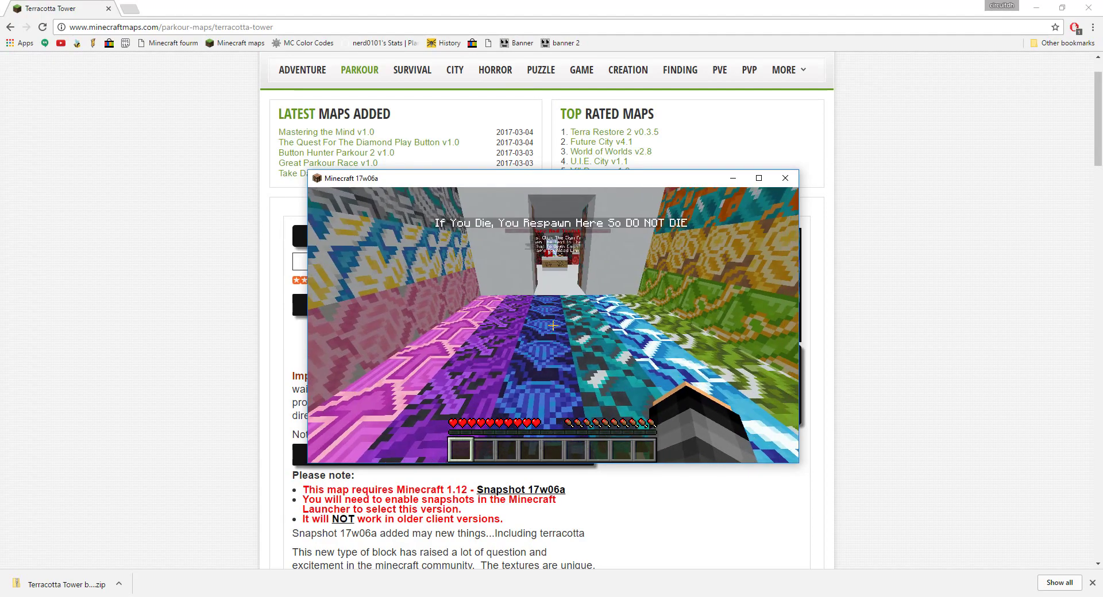